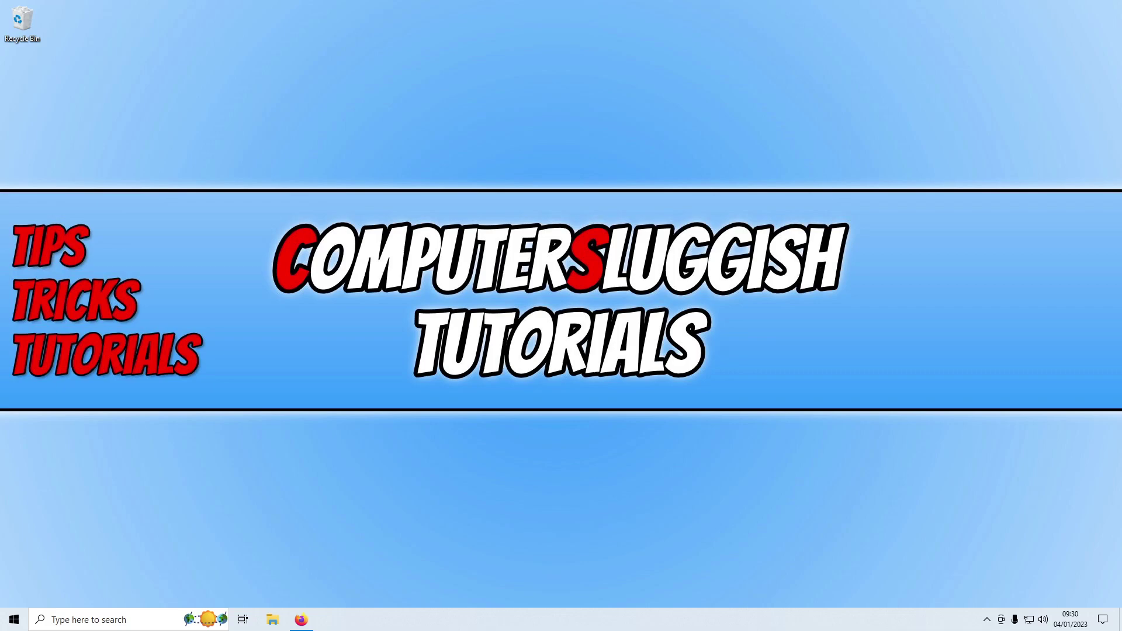
# Bring the Ubuntu Desktop download page back and highlight the 22.04.1 LTS heading
pyautogui.click(301, 619)
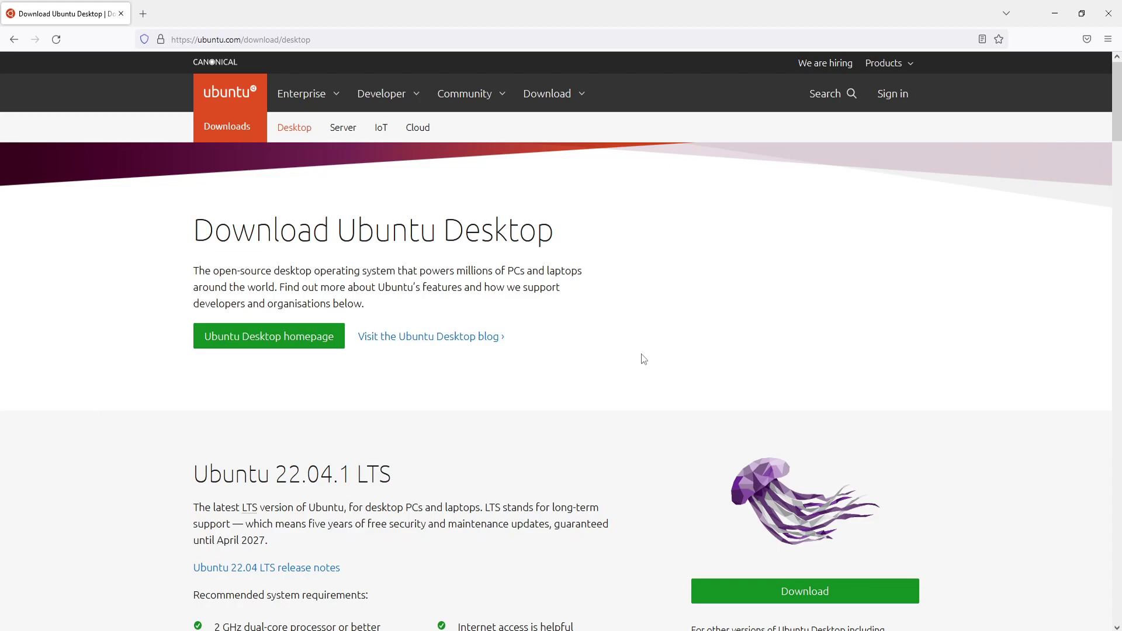
pyautogui.scroll(-3, 641, 356)
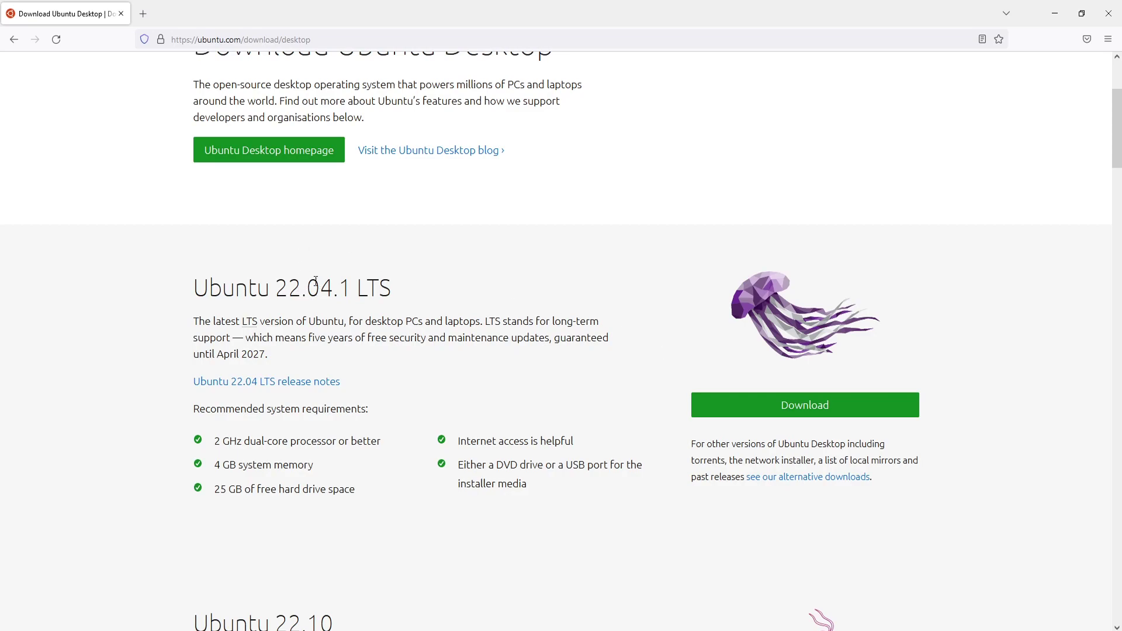
pyautogui.moveTo(326, 279); pyautogui.dragTo(450, 280)
pyautogui.click(530, 298)
pyautogui.scroll(-3, 659, 354)
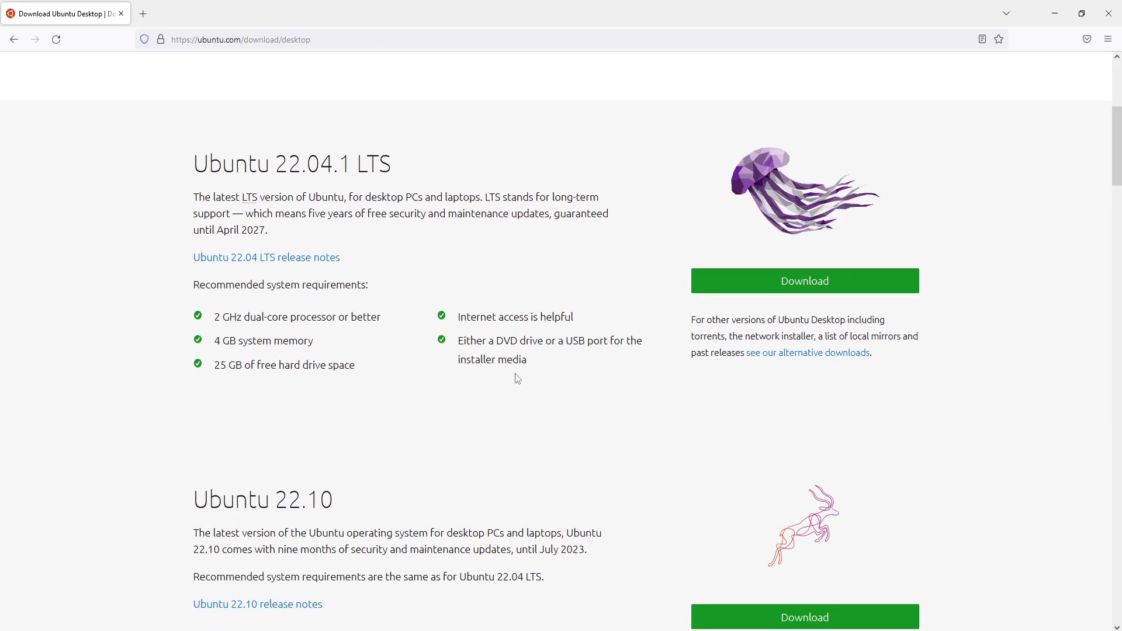
pyautogui.scroll(1, 515, 358)
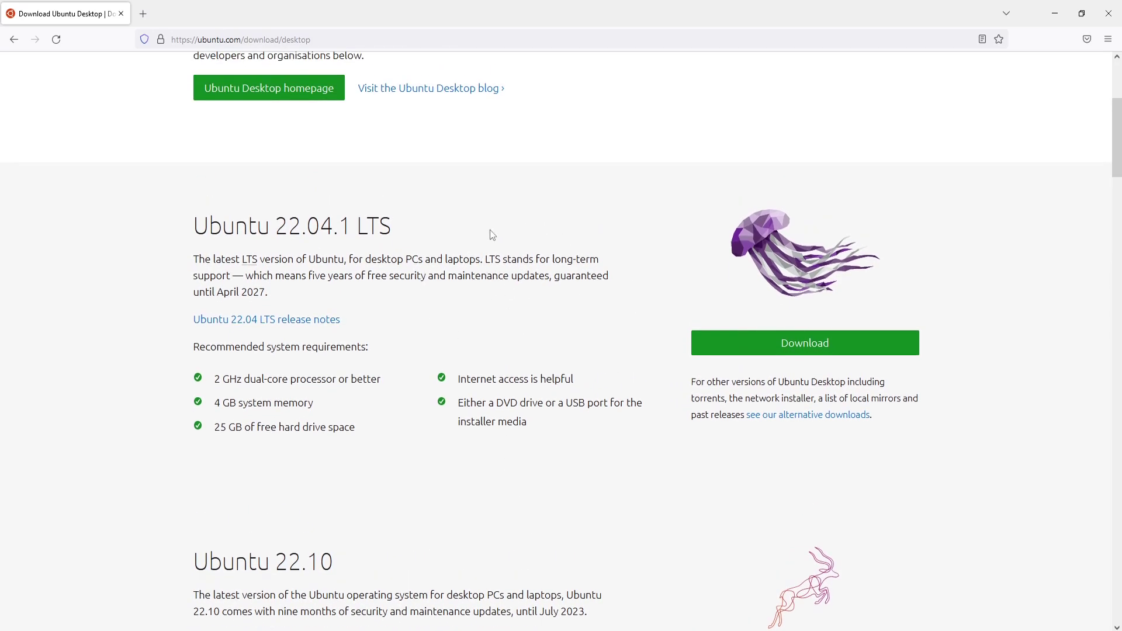
# Highlight the 22.04.1 LTS description, the LTS meaning and the 22.10 support end date
pyautogui.moveTo(345, 259); pyautogui.dragTo(318, 292)
pyautogui.click(537, 259)
pyautogui.moveTo(485, 259); pyautogui.dragTo(551, 259)
pyautogui.click(554, 259)
pyautogui.scroll(-2, 555, 279)
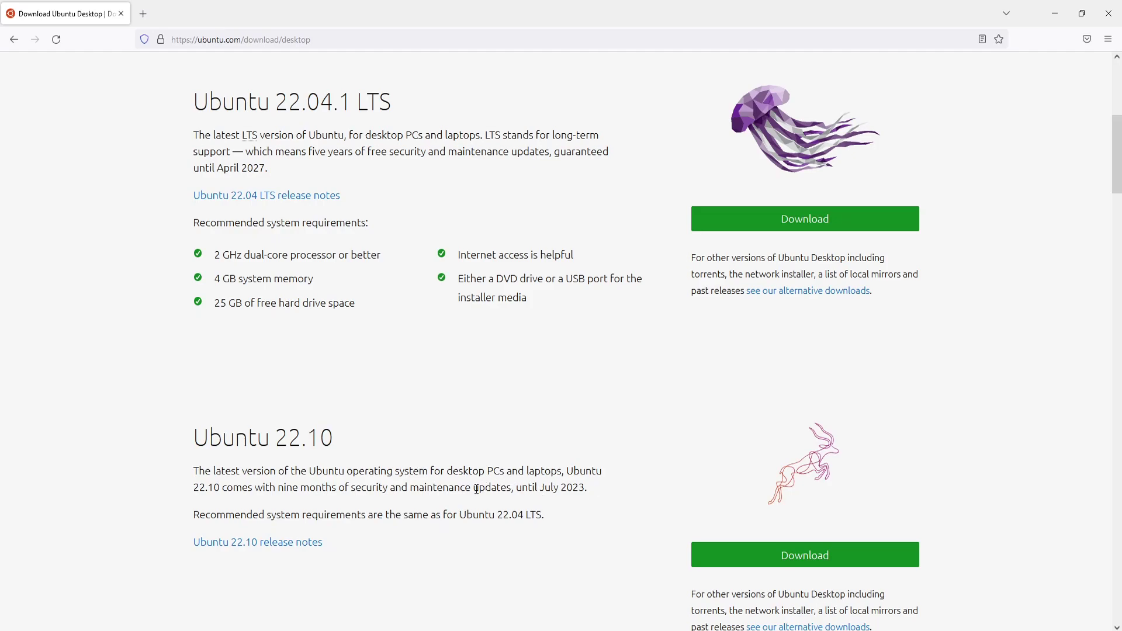
pyautogui.moveTo(529, 489); pyautogui.dragTo(590, 494)
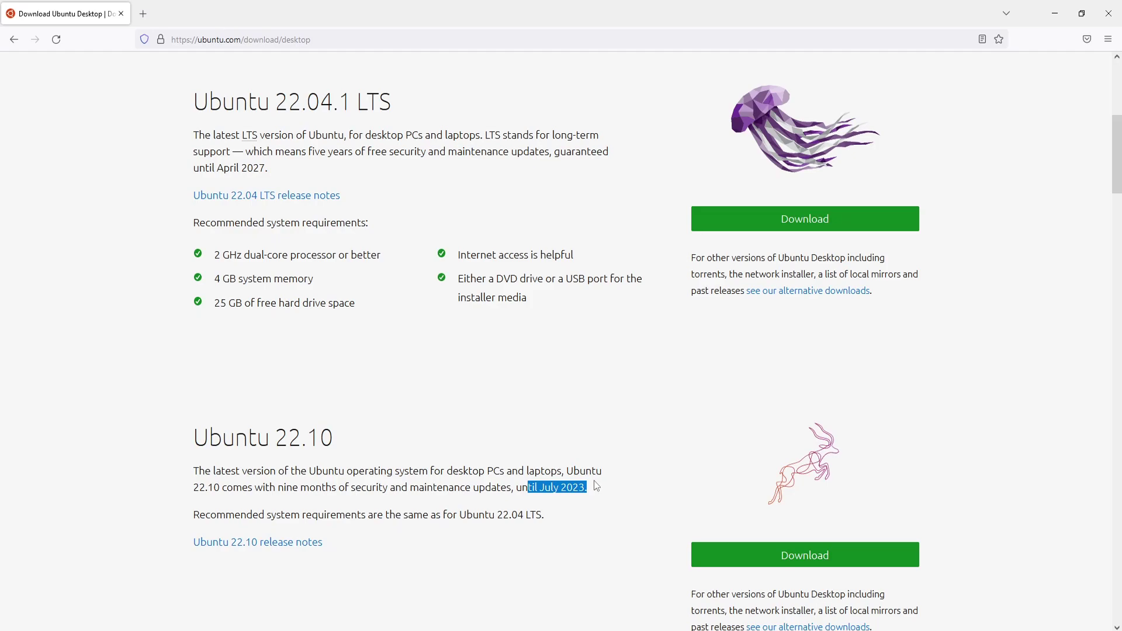
pyautogui.click(537, 435)
pyautogui.scroll(4, 535, 434)
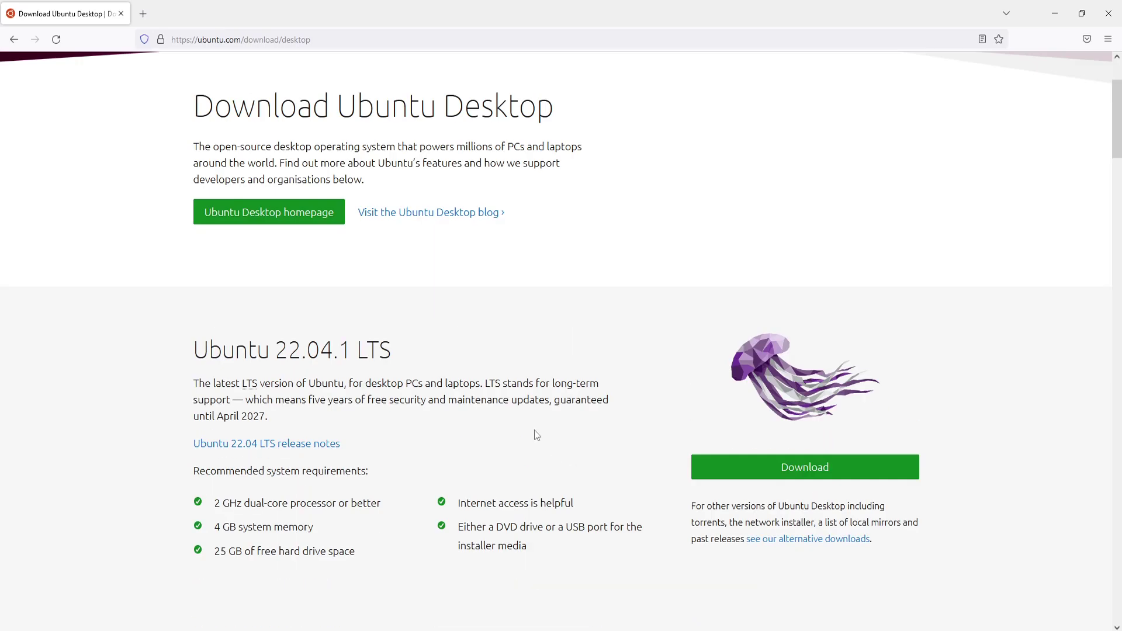
# Download the Ubuntu 22.04.1 LTS desktop ISO and Rufus 3.21 from the Rufus site
pyautogui.click(770, 478)
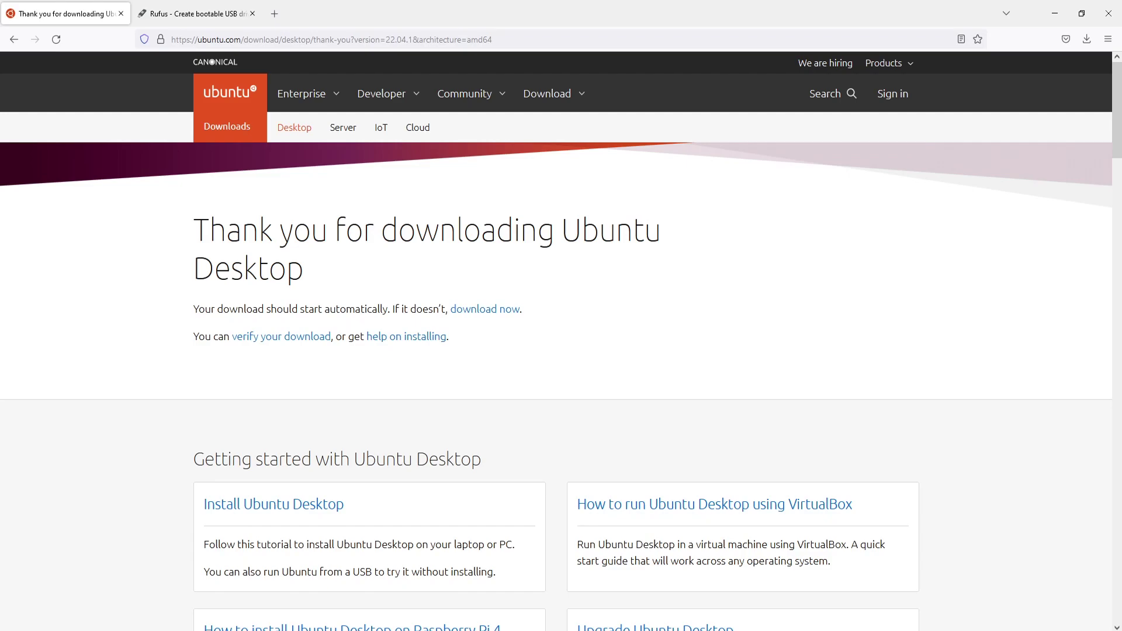
pyautogui.click(214, 13)
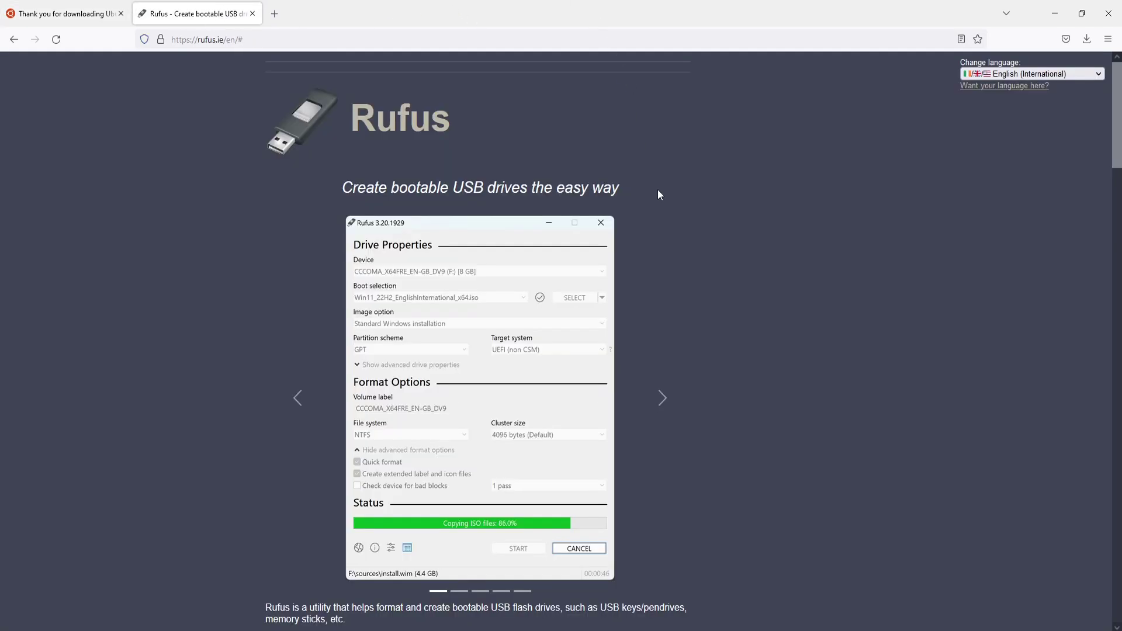
pyautogui.scroll(-6, 670, 232)
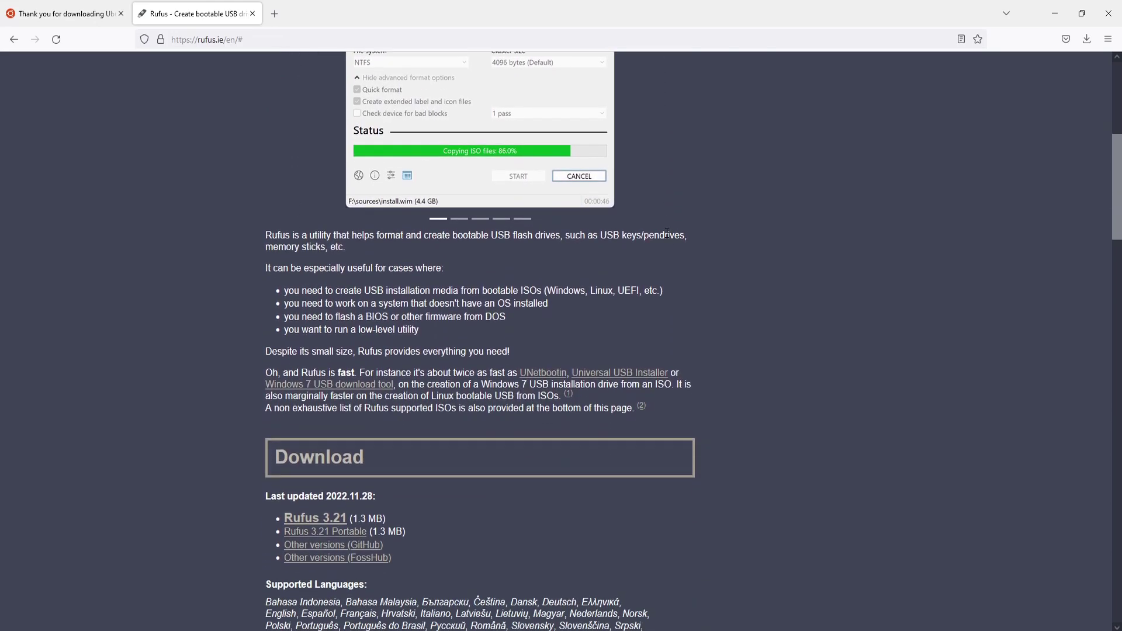
pyautogui.scroll(-2, 668, 235)
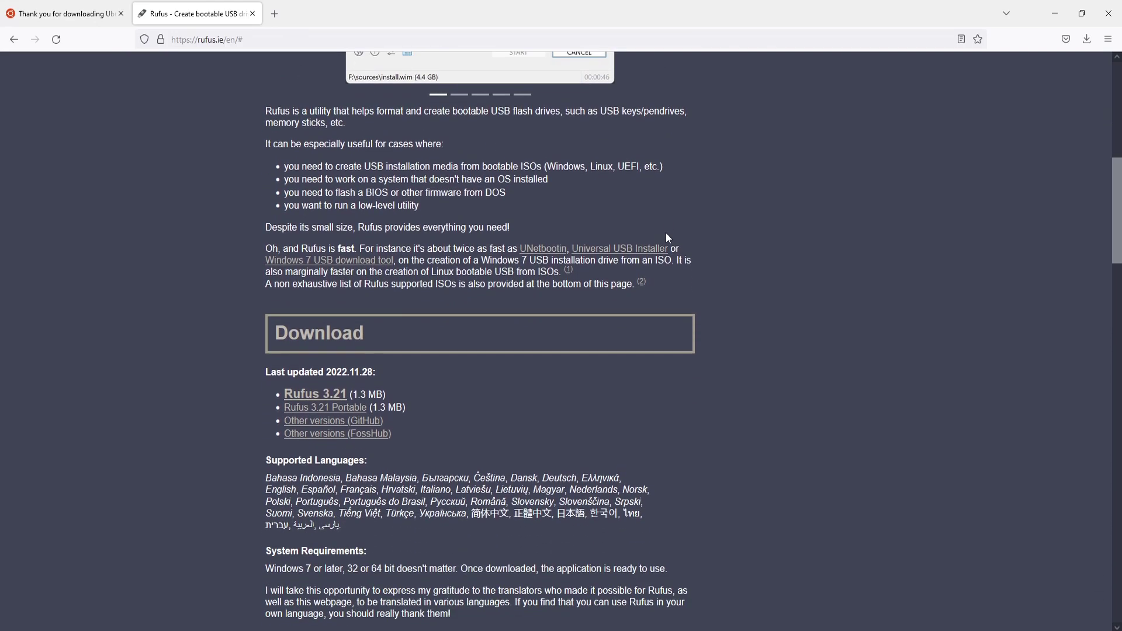
pyautogui.click(319, 394)
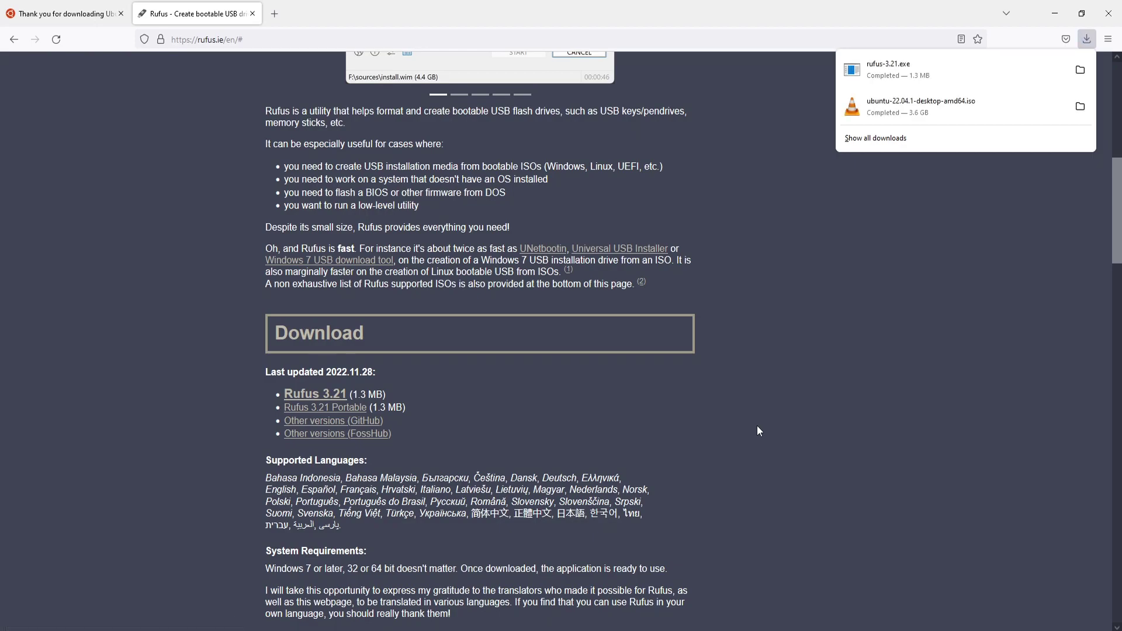
# Run rufus-3.21.exe from the downloads list and allow online update checks
pyautogui.click(948, 66)
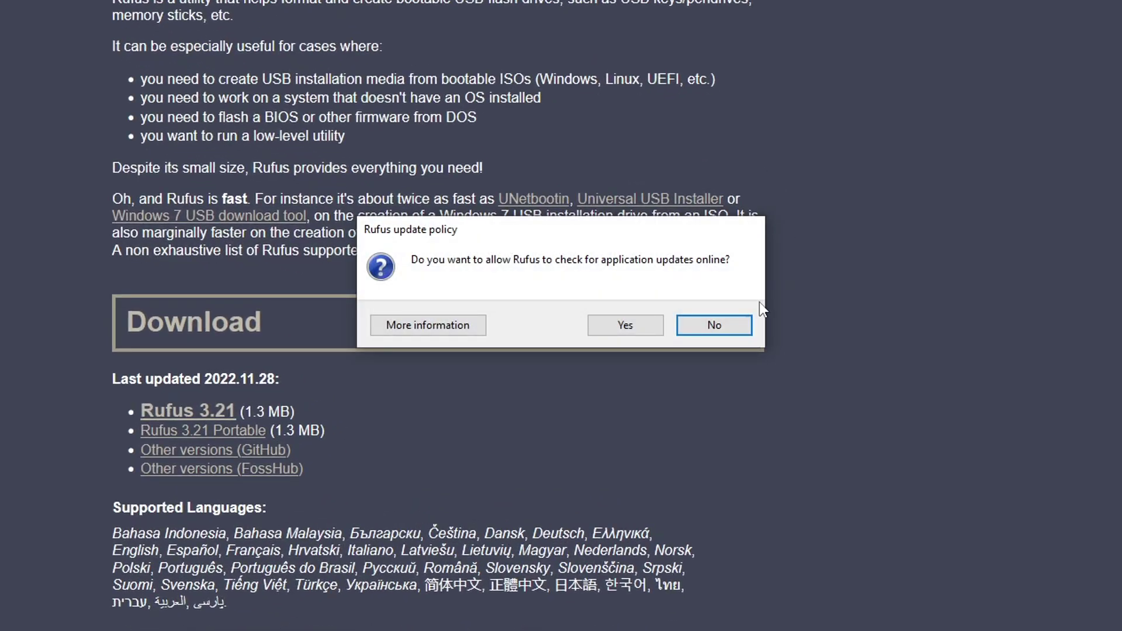
pyautogui.click(630, 325)
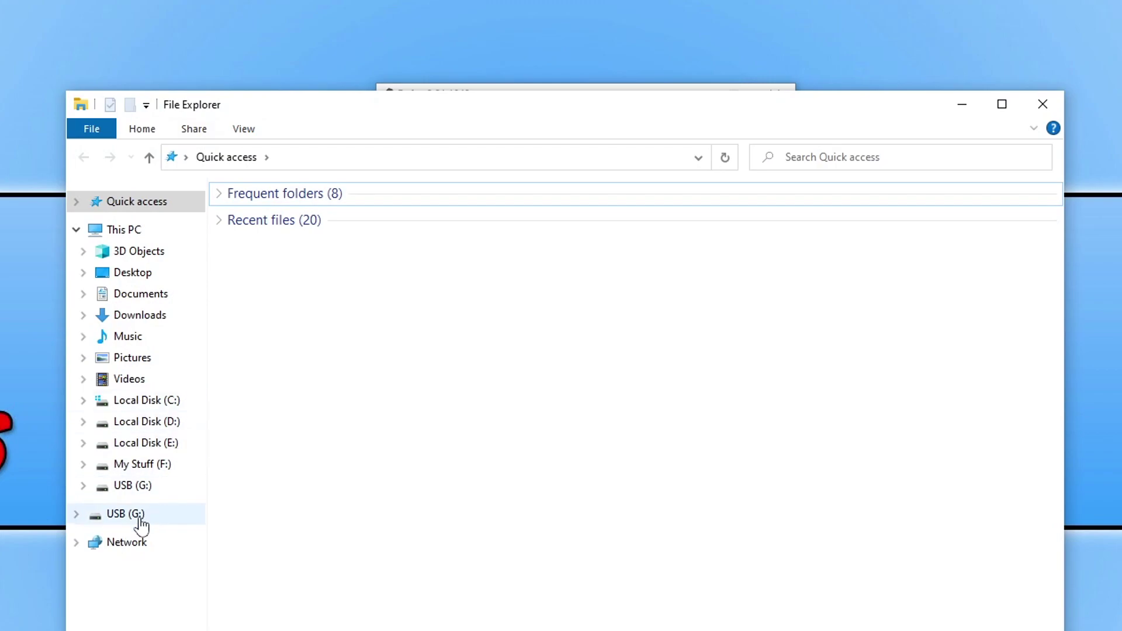
# Confirm the USB (G:) drive is empty in File Explorer, then close the window
pyautogui.click(160, 517)
pyautogui.moveTo(704, 453); pyautogui.dragTo(341, 296)
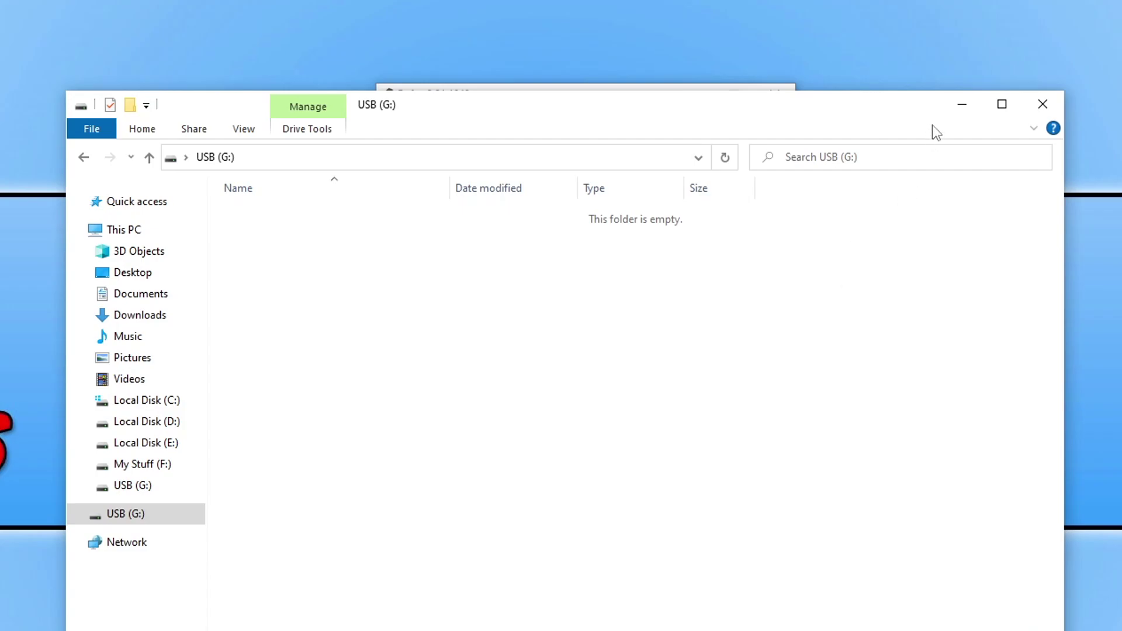
pyautogui.click(962, 104)
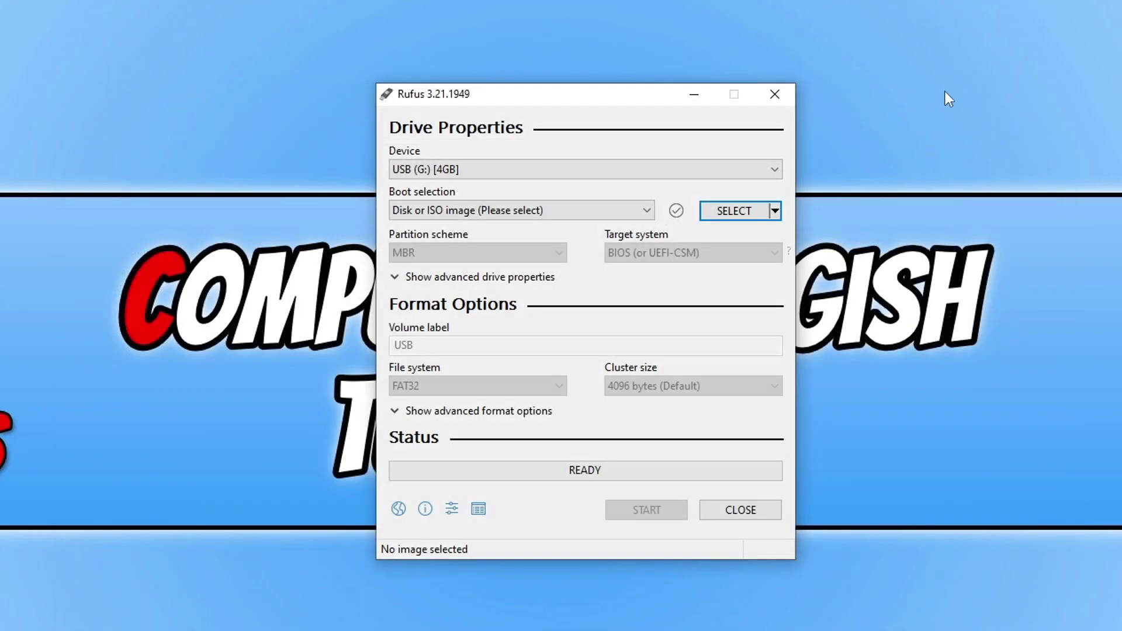
# Load ubuntu-22.04.1-desktop-amd64.iso from Downloads as the Rufus boot image
pyautogui.click(738, 212)
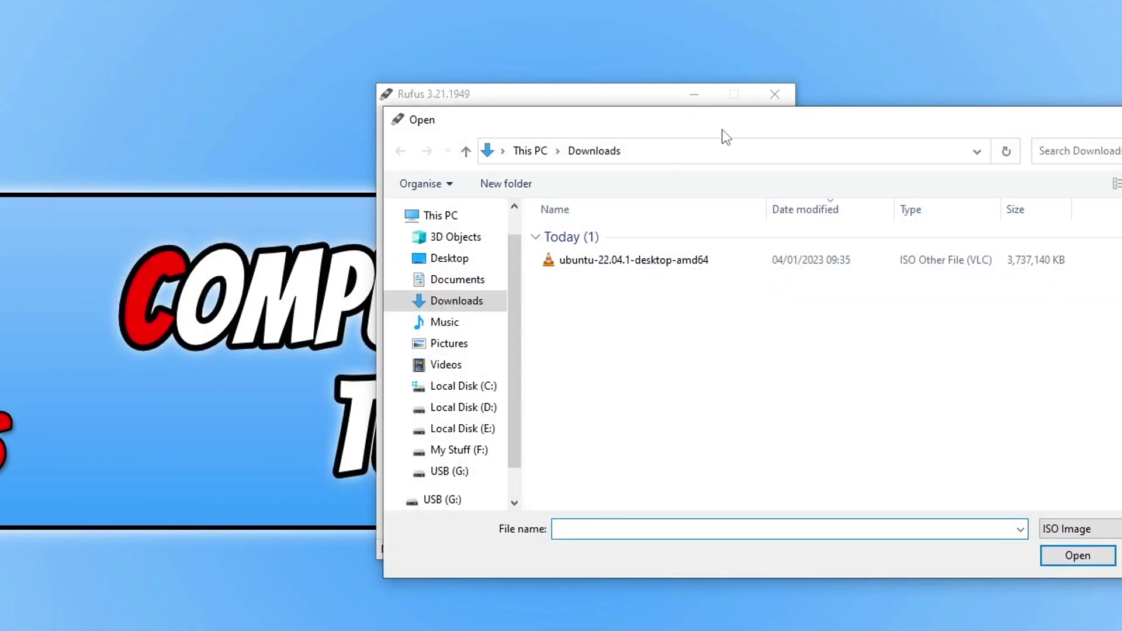
pyautogui.moveTo(723, 131); pyautogui.dragTo(519, 90)
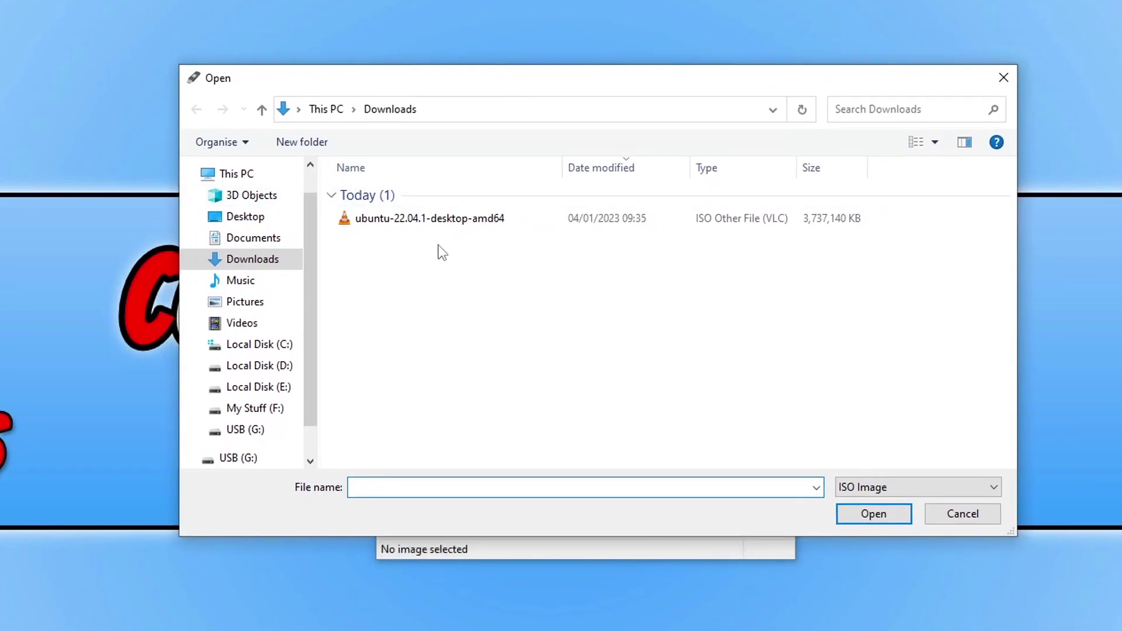
pyautogui.click(461, 220)
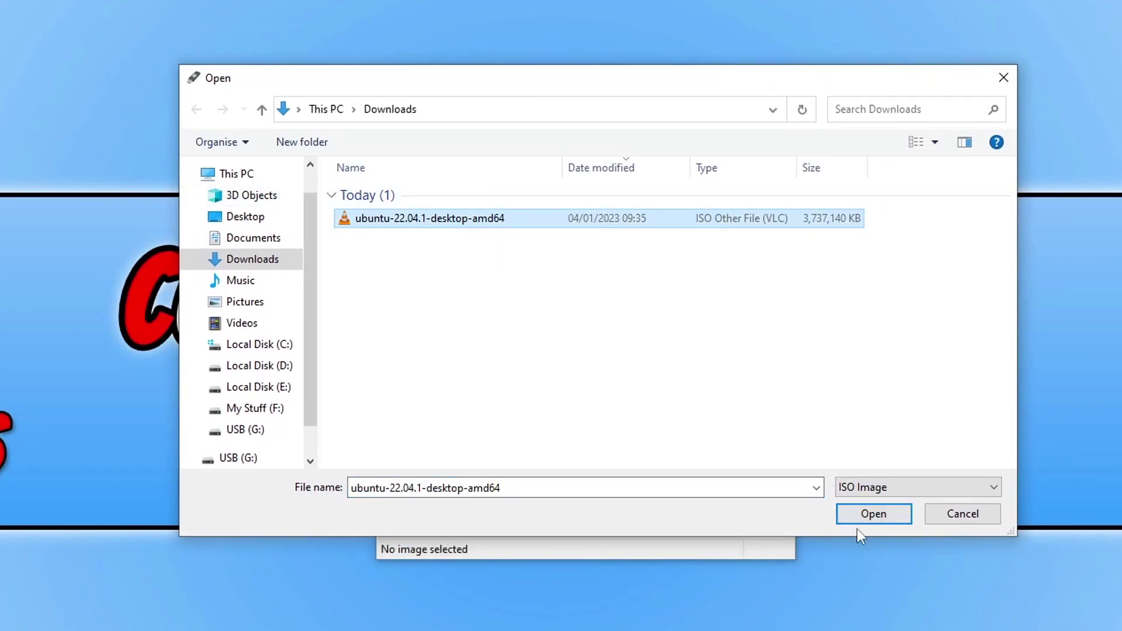
pyautogui.click(881, 511)
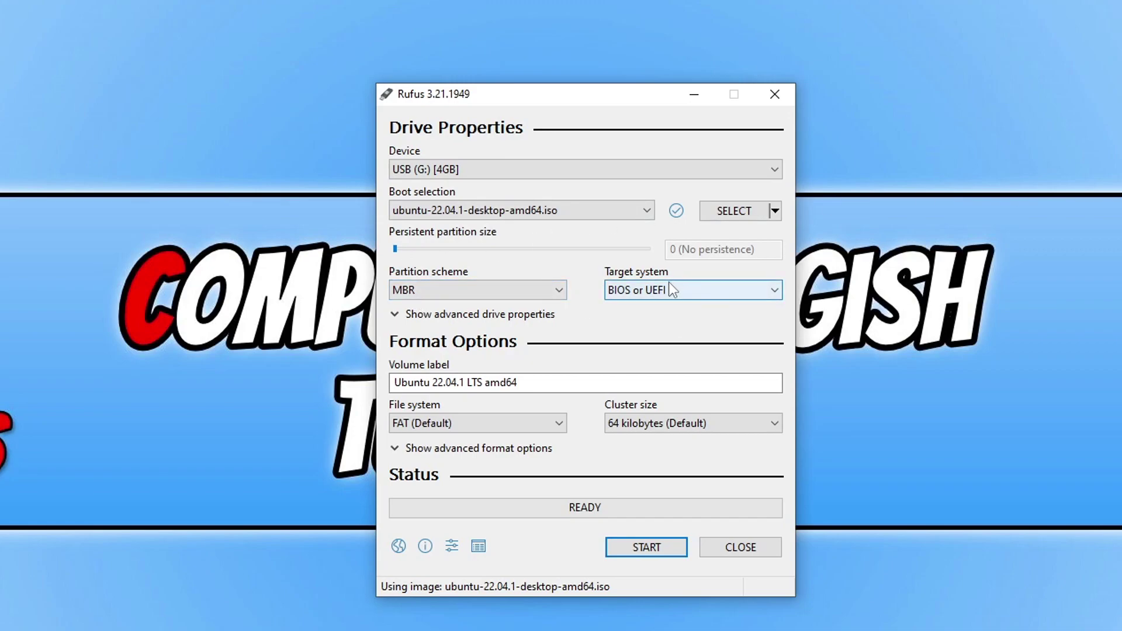
# Check the 'Ubuntu 22.04.1 LTS amd64' volume label and start writing to the drive
pyautogui.moveTo(662, 299)
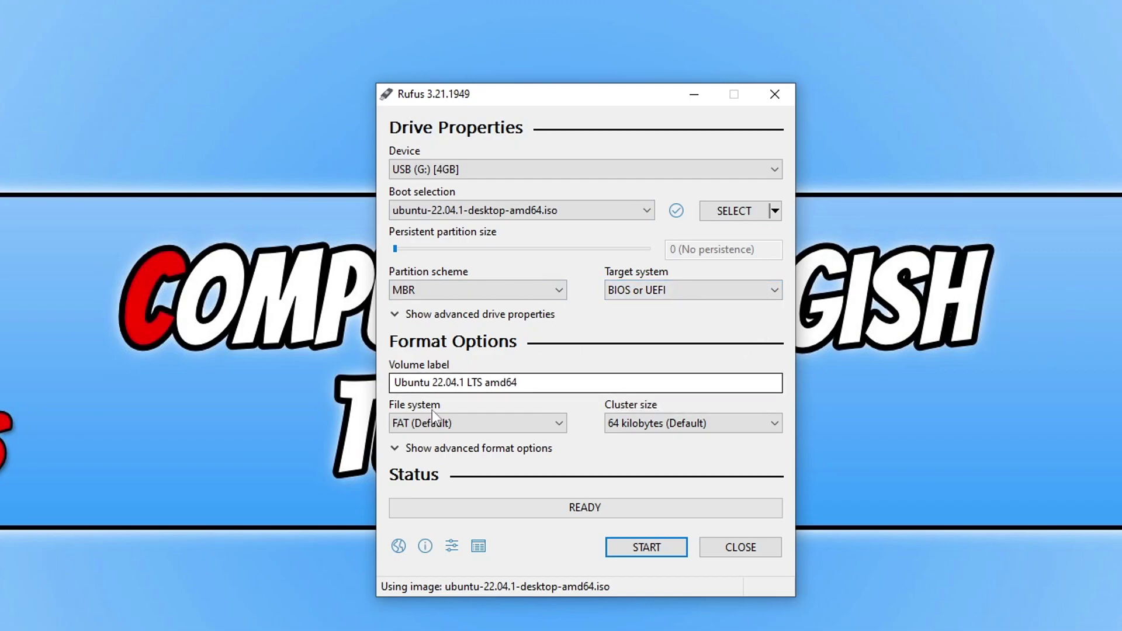
pyautogui.moveTo(393, 382); pyautogui.dragTo(637, 380)
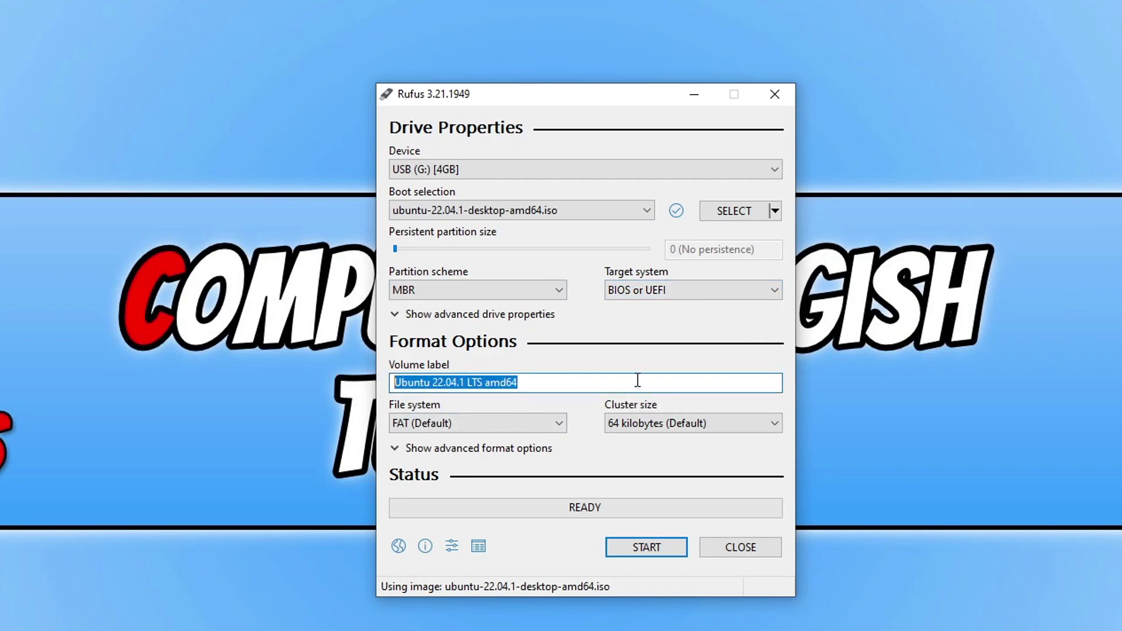
pyautogui.click(551, 382)
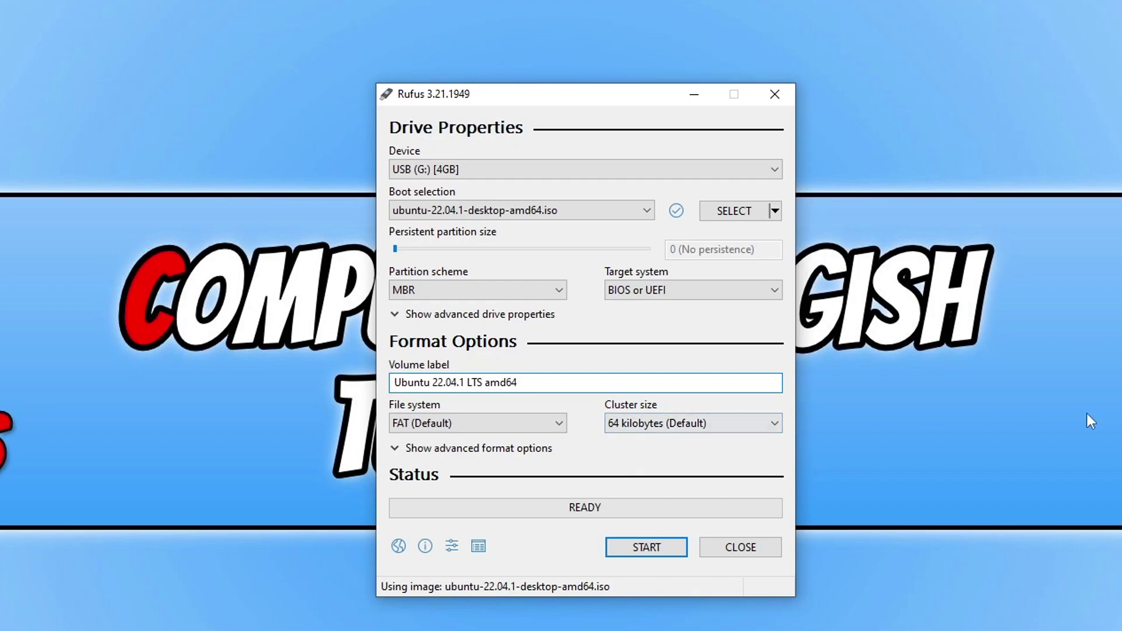
pyautogui.click(650, 553)
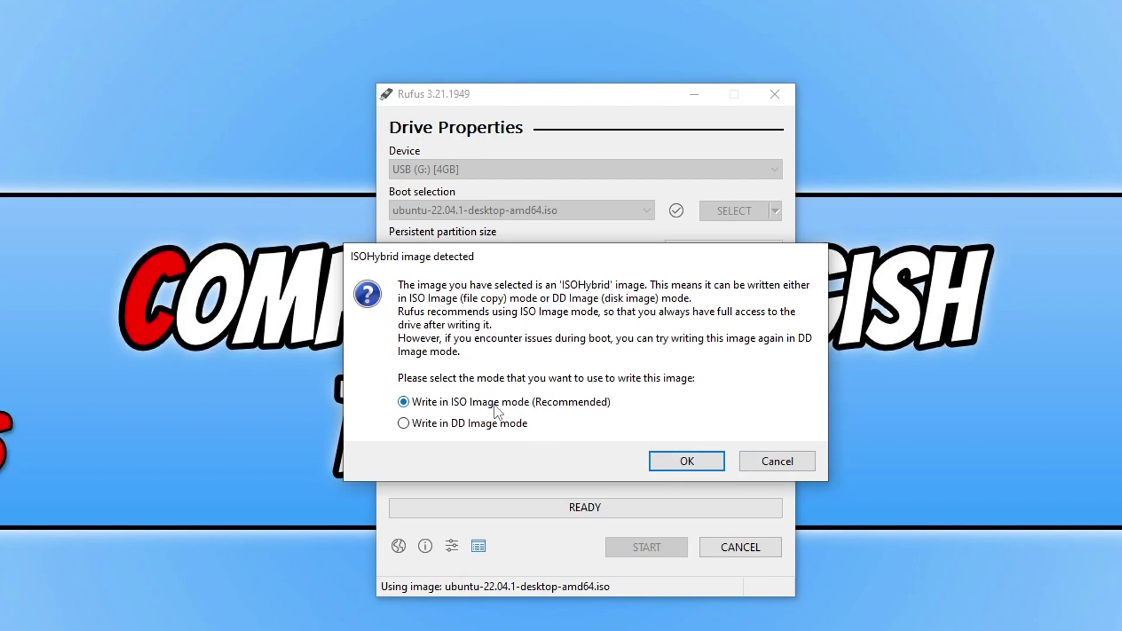
# Accept ISO Image write mode and the data-erase warning, then let writing finish
pyautogui.click(699, 463)
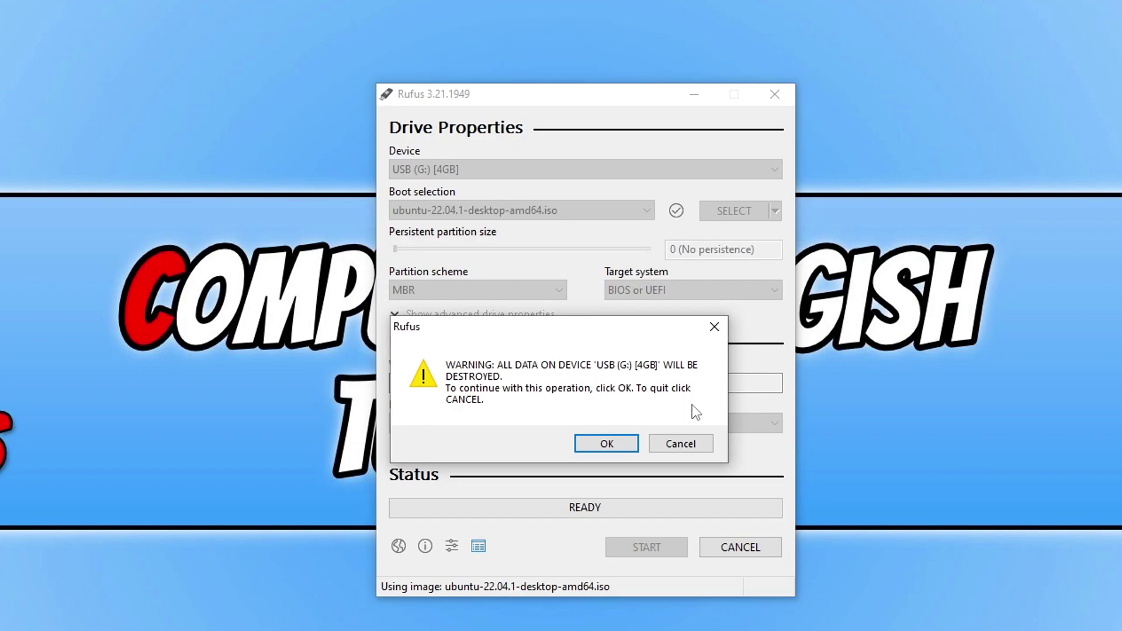
pyautogui.click(601, 450)
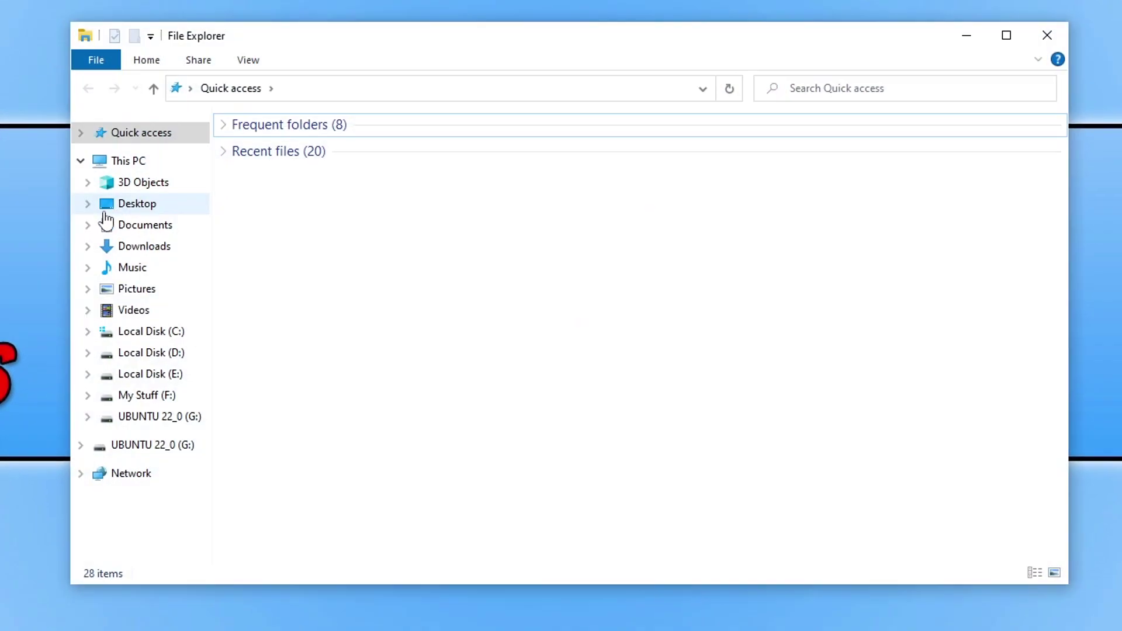
# Open UBUNTU 22_0 (G:) to show its boot, casper, EFI and pool installer folders
pyautogui.click(169, 445)
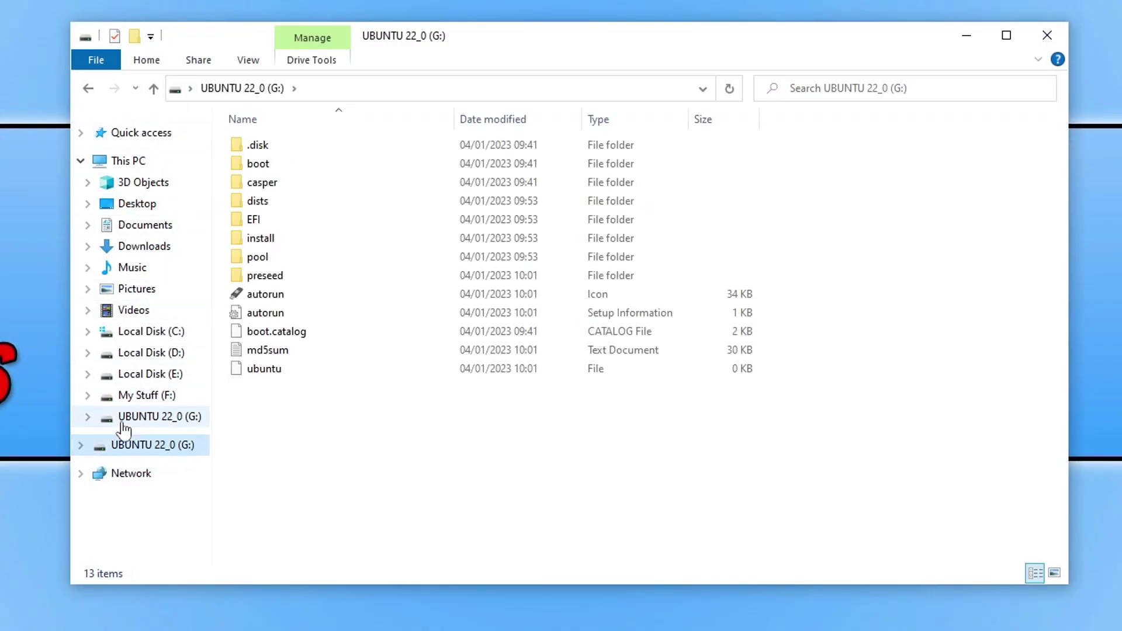
pyautogui.click(495, 509)
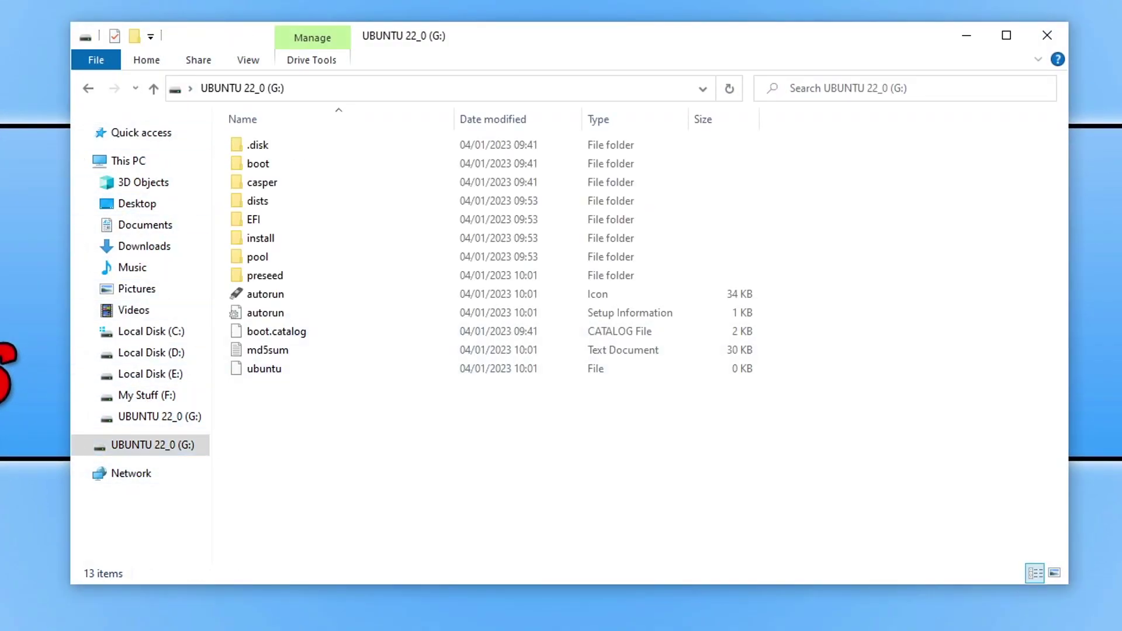